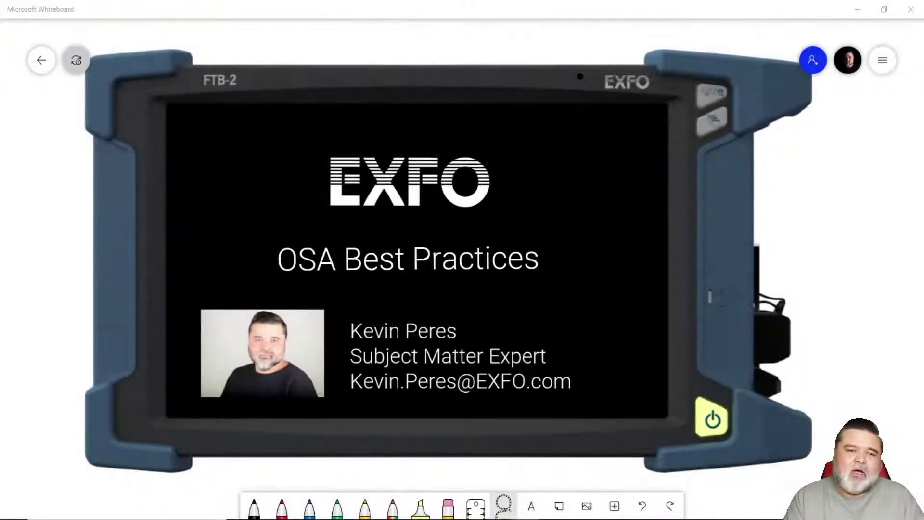
Step: Scroll down to the Topics slide: OSA basics, passive vs active systems, critical parameters, quick setup
scroll(462, 260, down, 10)
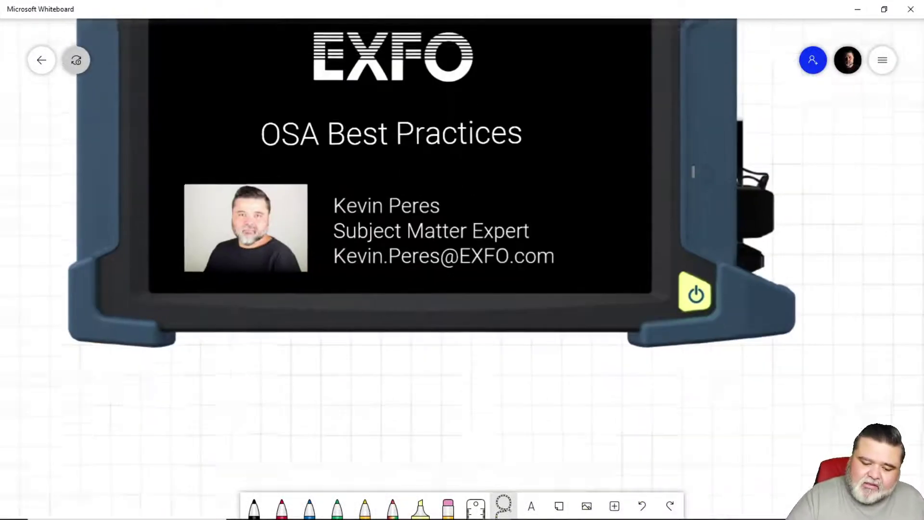
scroll(462, 260, down, 2)
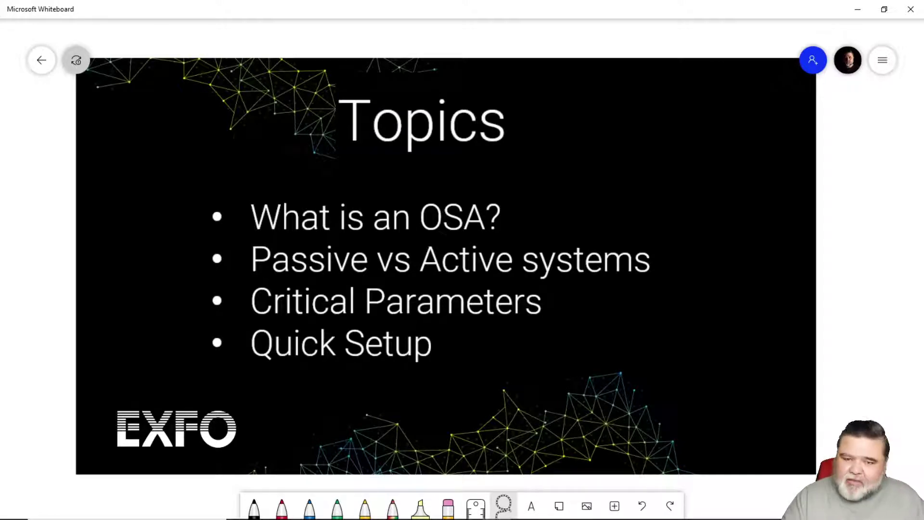
Step: View the 'What is an OSA?' slide comparing power meter, CWDM channel analyzer and OSA
scroll(446, 265, down, 10)
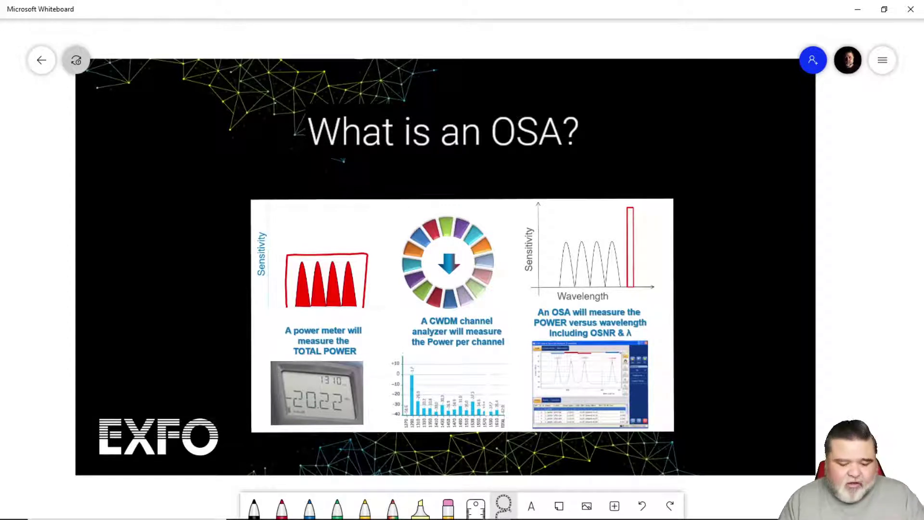
scroll(542, 358, up, 5)
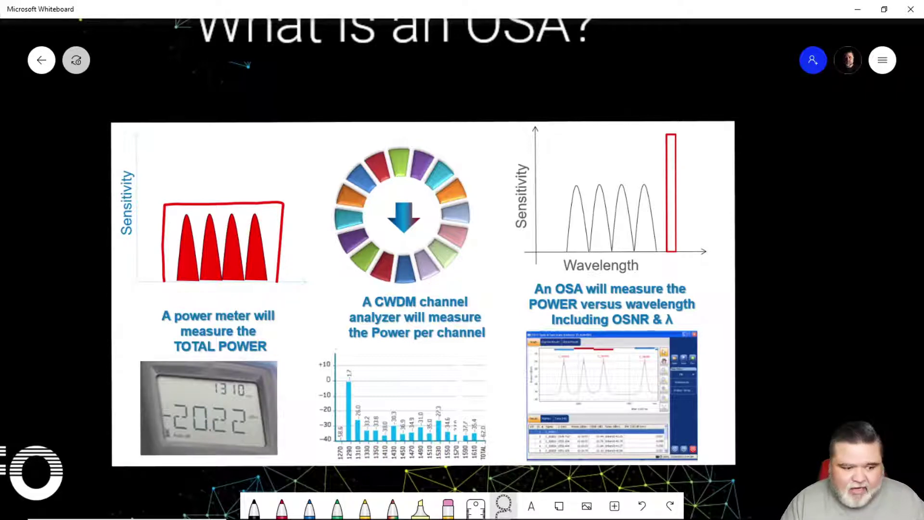
Step: Move past the Passive vs Active Systems title to the head-end CMTS diagram with DEMUX 1 and 2
scroll(463, 269, down, 15)
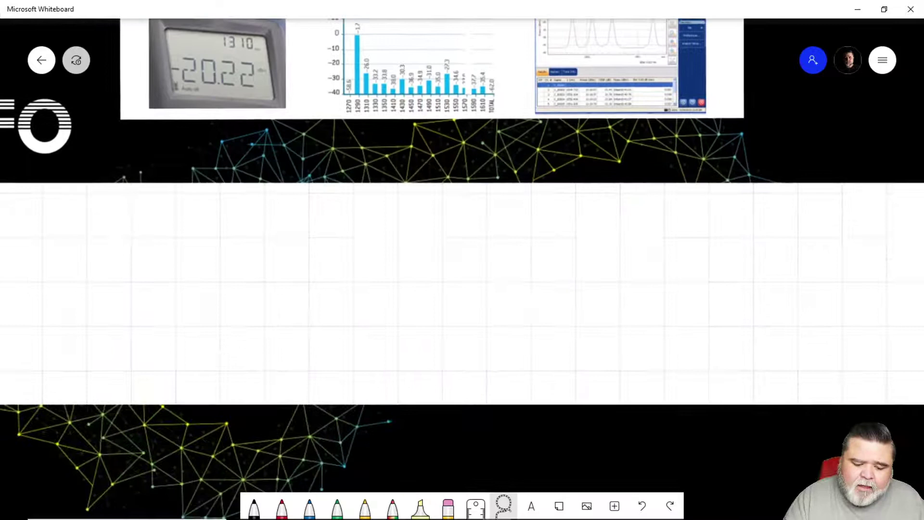
scroll(454, 268, down, 5)
scroll(454, 268, up, 3)
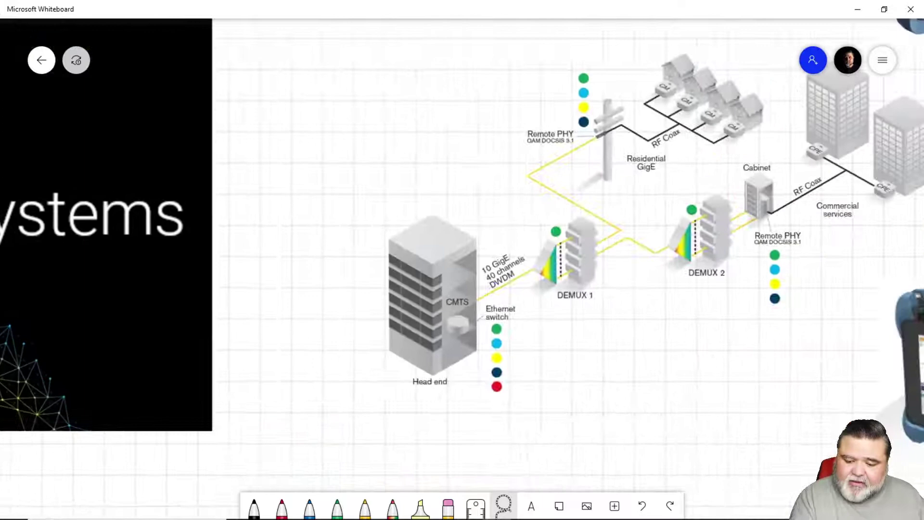
Step: Zoom out to about 111% to show the diagram and both EXFO testers, dismissing the Add note popup
scroll(462, 260, up, 3)
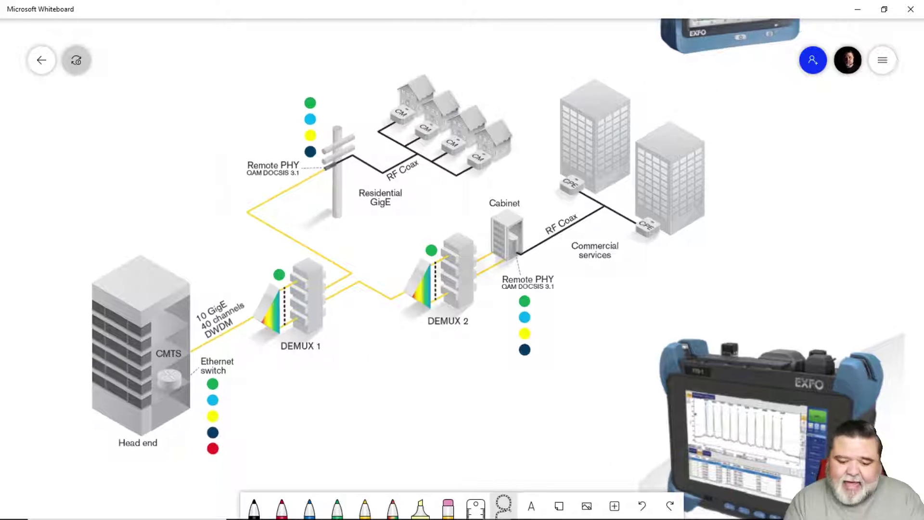
scroll(324, 314, down, 5)
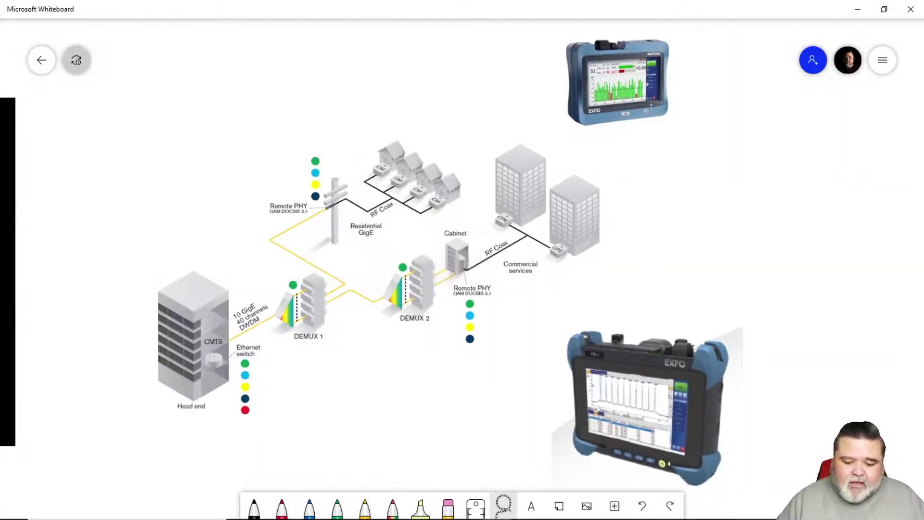
right_click(610, 451)
click(629, 411)
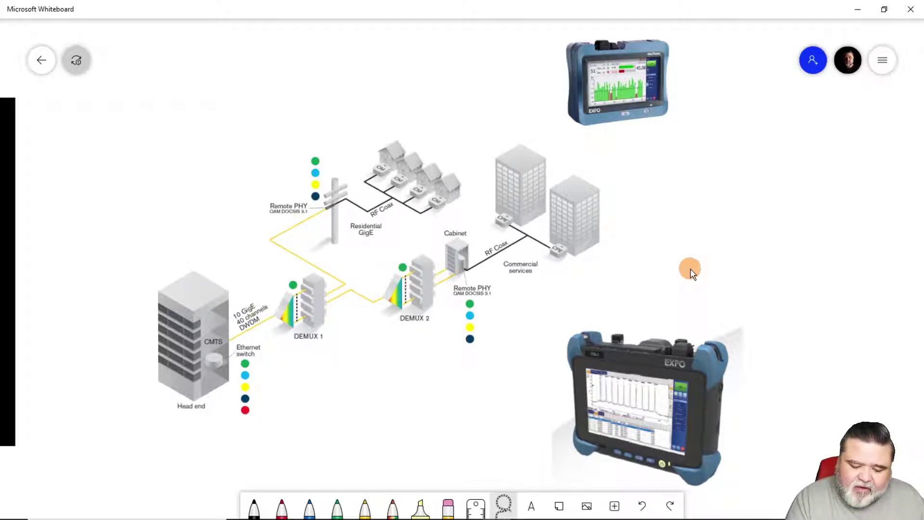
Step: Draw yellow arrows from the lower tester to the head end and the Remote PHY nodes
key(ctrl+alt+p)
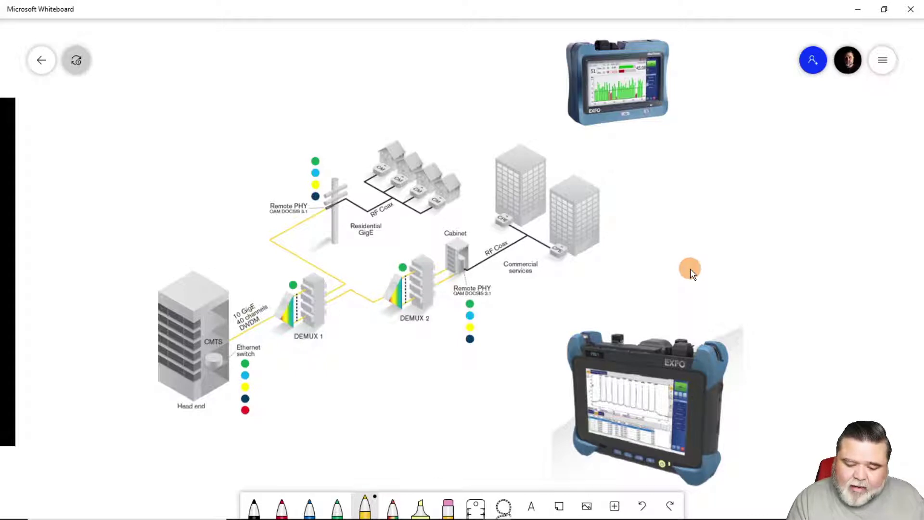
mouse_move(568, 408)
mouse_down()
mouse_move(461, 403)
mouse_move(348, 367)
mouse_move(308, 340)
mouse_up()
key(ctrl+z)
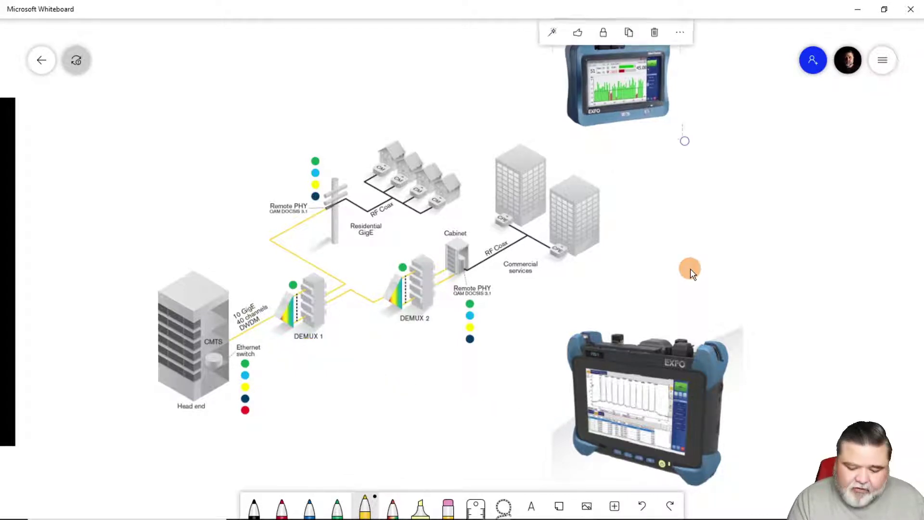
drag(516, 404, 269, 385)
drag(294, 374, 268, 385)
drag(269, 386, 296, 403)
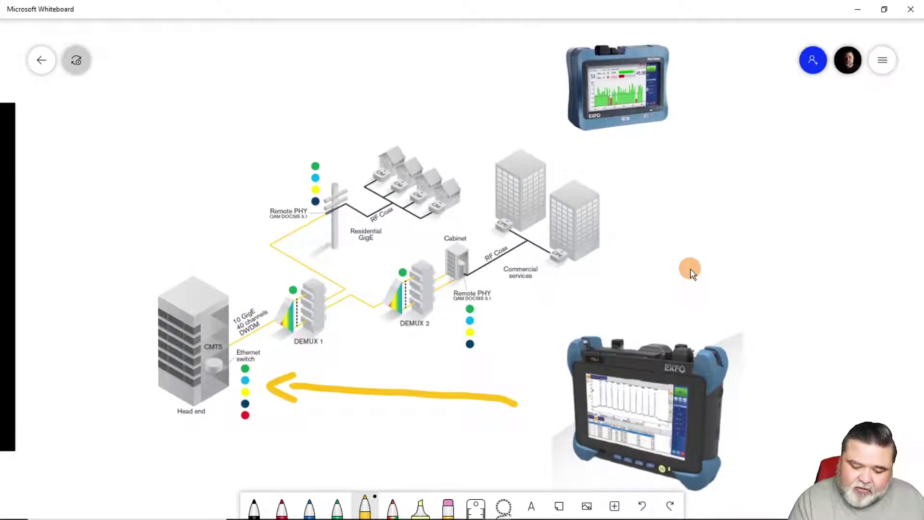
mouse_move(542, 385)
mouse_down()
mouse_move(469, 295)
mouse_move(490, 289)
mouse_up()
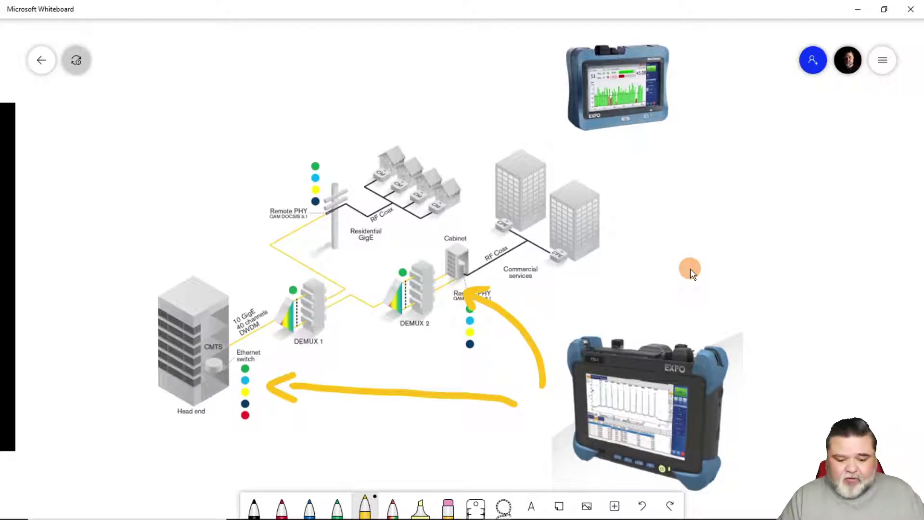
drag(179, 157, 294, 193)
drag(294, 192, 287, 205)
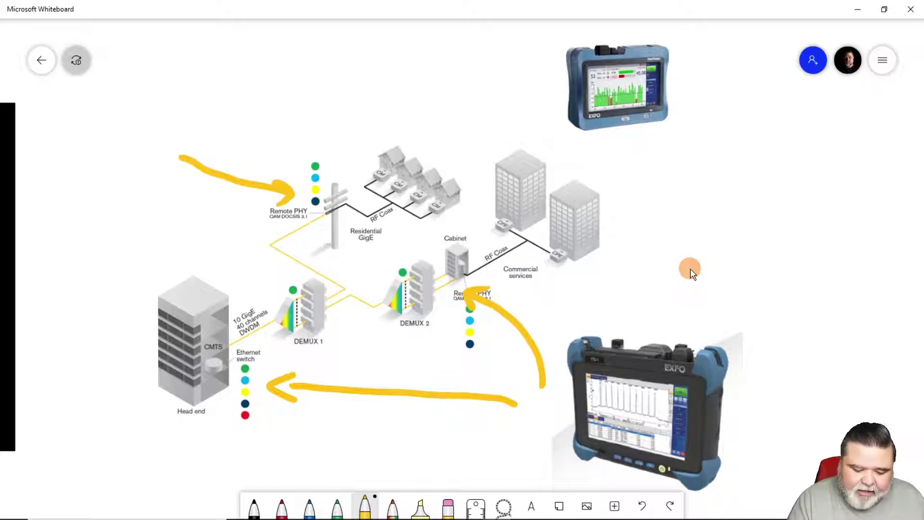
Step: Draw green arrows from the top tester to the Cabinet and the office building
click(337, 506)
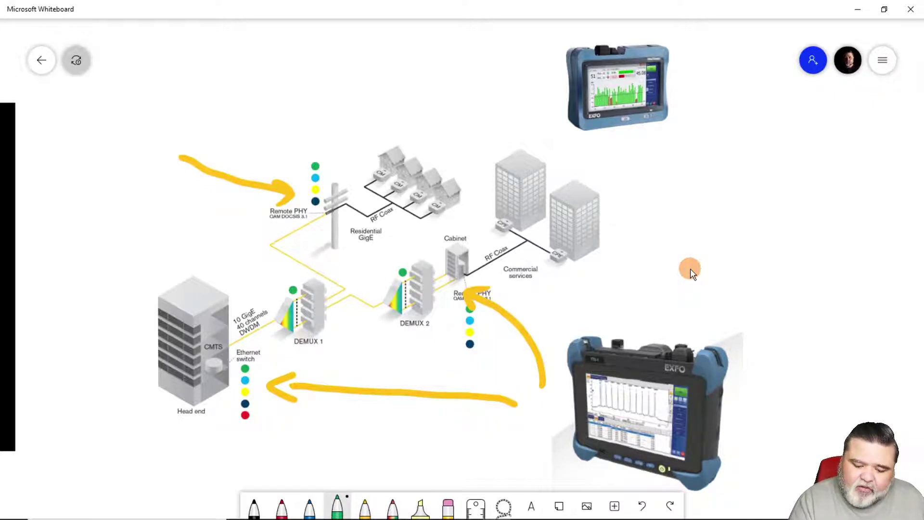
mouse_move(558, 100)
mouse_down()
mouse_move(468, 187)
mouse_move(448, 254)
mouse_up()
drag(470, 226, 451, 252)
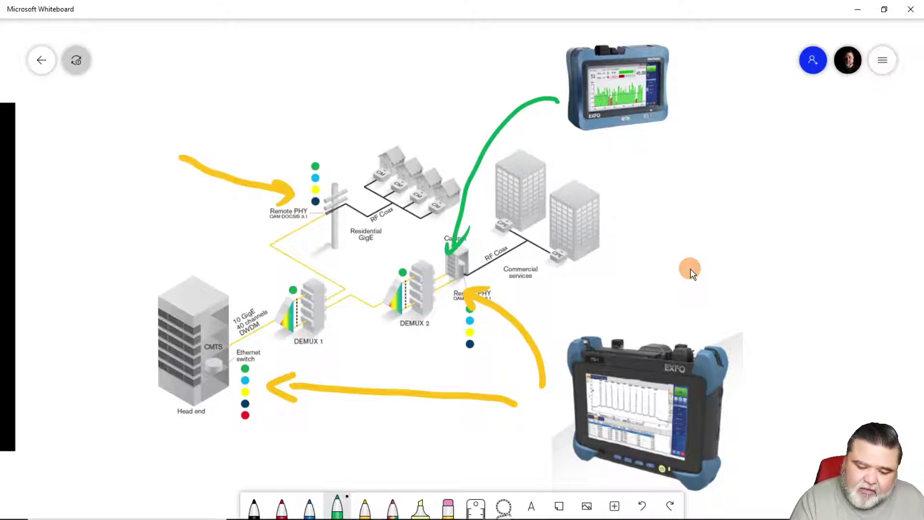
mouse_move(567, 140)
mouse_down()
mouse_move(519, 229)
mouse_move(533, 224)
mouse_up()
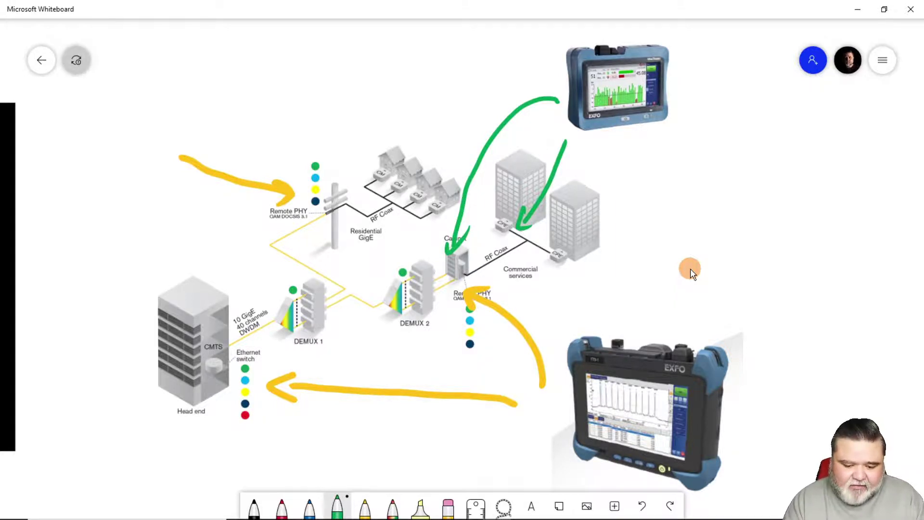
key(ctrl+minus)
key(ctrl+minus)
key(ctrl+minus)
Step: Zoom in on the Critical Parameters slide listing central wavelength, channel power, flatness and OSNR
scroll(690, 272, down, 4)
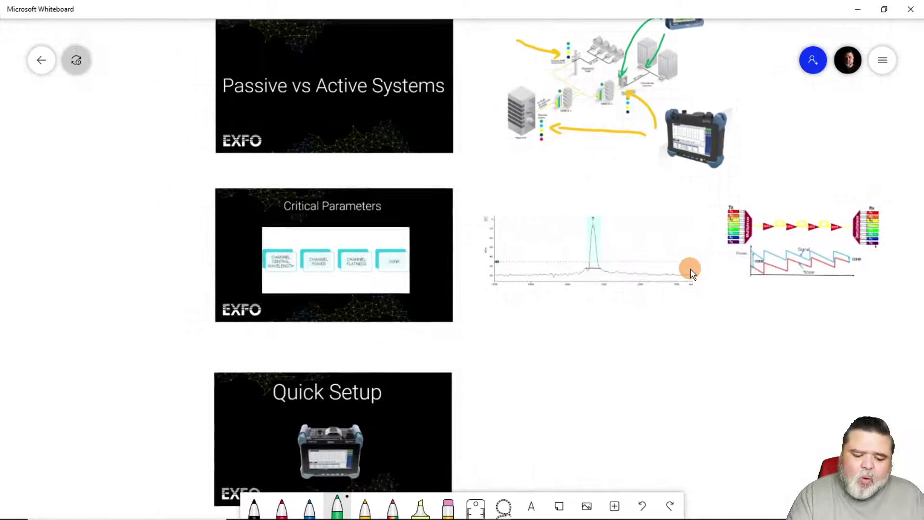
key(ctrl+plus)
key(ctrl+plus)
key(ctrl+plus)
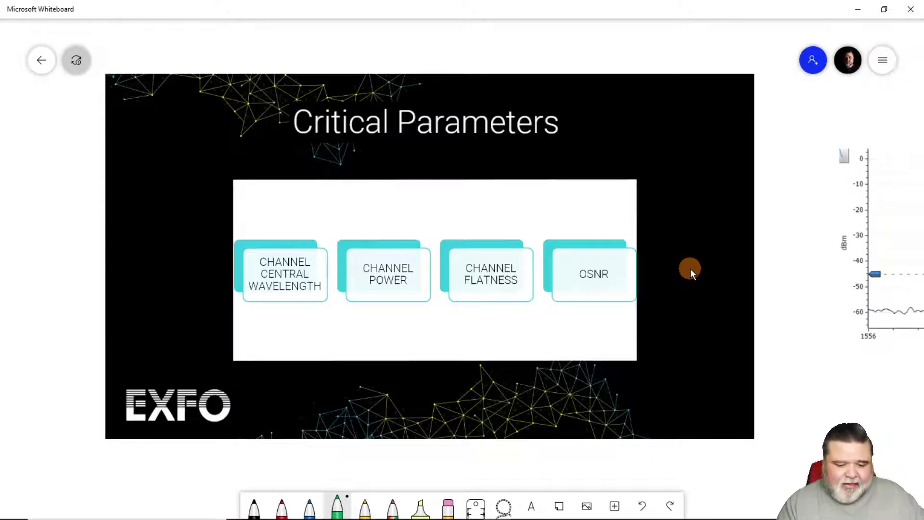
Step: Zoom into the OSA spectrum so the channel peak near 1561.5 nm fills the board
scroll(690, 272, up, 5)
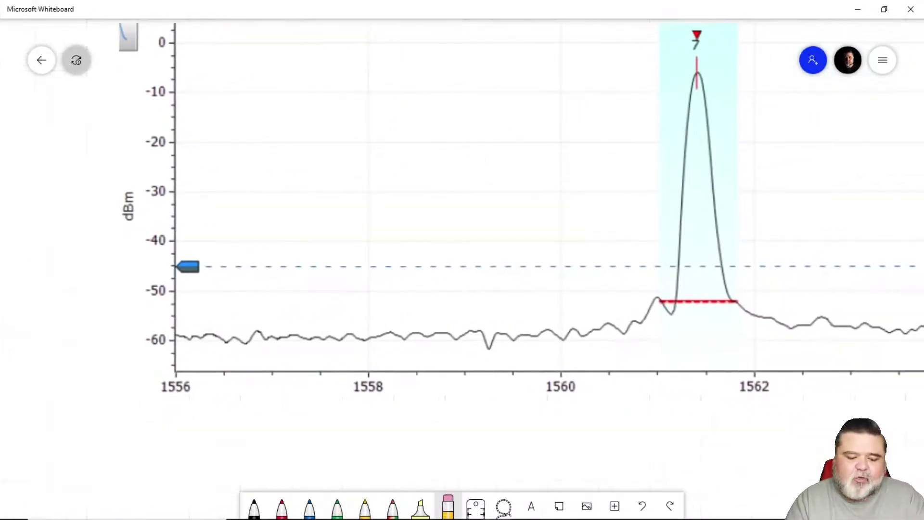
Step: Handwrite 'Center Wave' in red ink above the spectrum graph
scroll(56, 401, down, 2)
scroll(462, 270, down, 3)
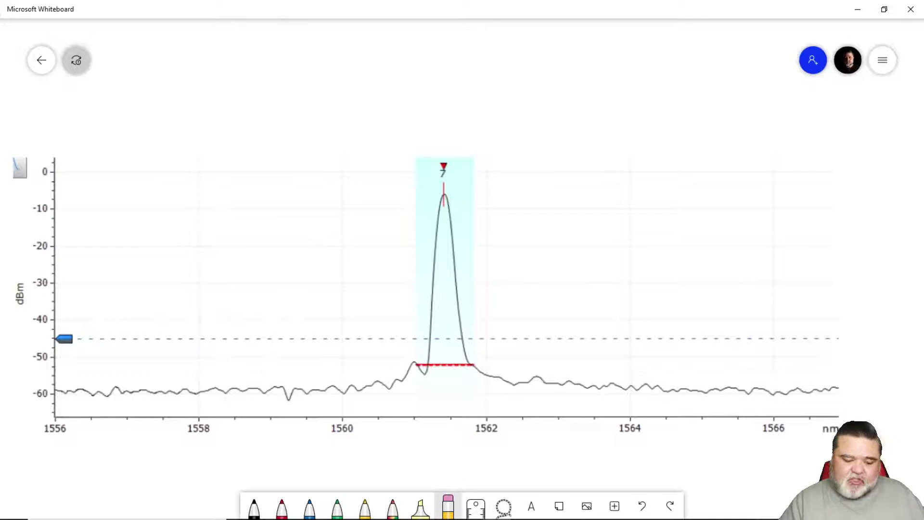
click(282, 506)
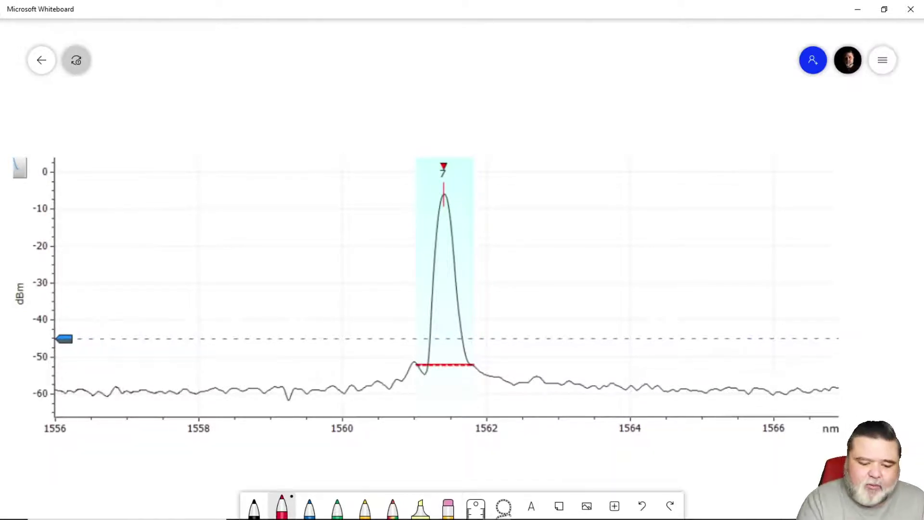
drag(189, 50, 191, 93)
mouse_move(197, 87)
mouse_down()
mouse_move(209, 83)
mouse_move(230, 99)
mouse_up()
drag(239, 50, 248, 100)
drag(229, 75, 263, 72)
mouse_move(263, 89)
mouse_down()
mouse_move(305, 76)
mouse_move(371, 92)
mouse_move(393, 71)
mouse_move(425, 99)
mouse_move(445, 78)
mouse_move(475, 87)
mouse_up()
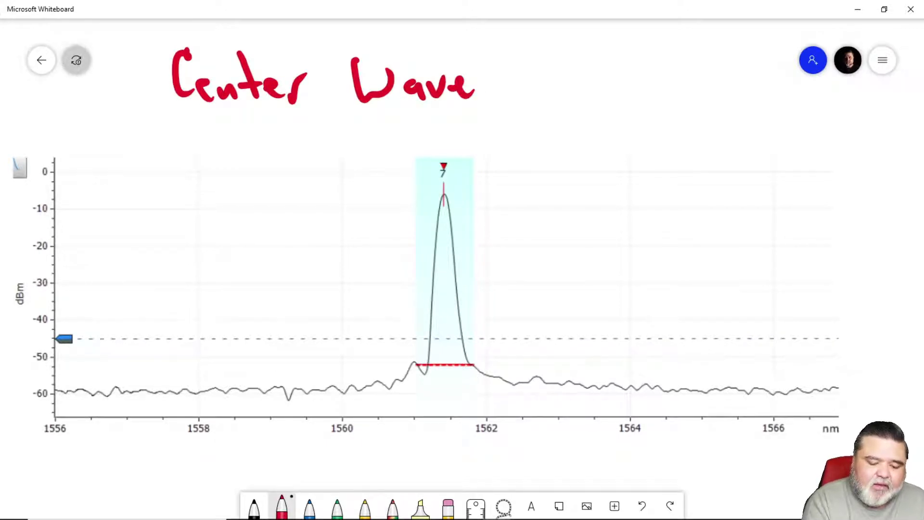
Step: Write 'Channel Power' in red beneath 'Center Wave'
mouse_move(148, 123)
mouse_down()
mouse_move(153, 161)
mouse_move(231, 150)
mouse_move(243, 158)
mouse_up()
drag(255, 132, 262, 169)
mouse_move(303, 111)
mouse_down()
mouse_move(308, 160)
mouse_move(297, 142)
mouse_up()
drag(328, 144, 377, 143)
drag(383, 144, 401, 153)
drag(392, 144, 413, 129)
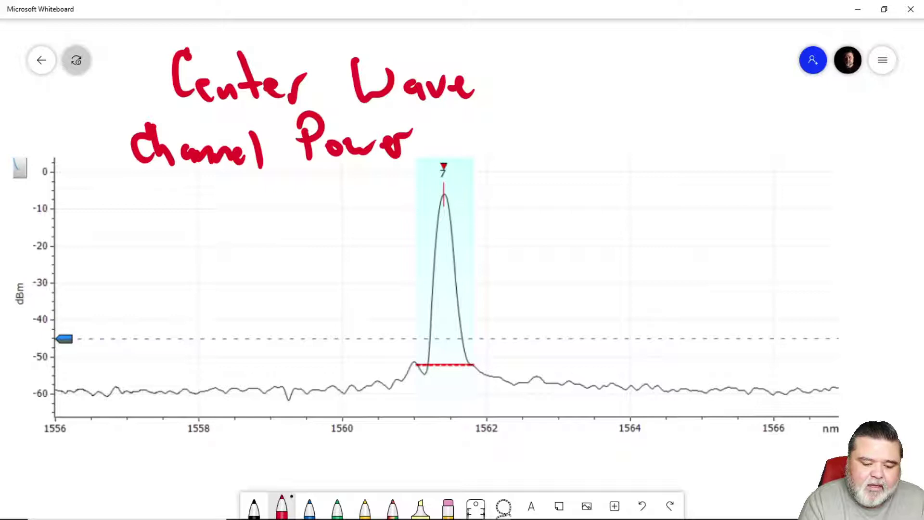
Step: Write 'Flatness' and 'OSNR' on separate red lines below 'Channel Power'
mouse_move(152, 184)
mouse_down()
mouse_move(169, 180)
mouse_move(158, 213)
mouse_move(174, 198)
mouse_up()
drag(191, 179, 193, 213)
mouse_move(216, 197)
mouse_down()
mouse_move(212, 208)
mouse_move(223, 216)
mouse_up()
drag(235, 179, 236, 216)
mouse_move(224, 195)
mouse_down()
mouse_move(245, 209)
mouse_move(274, 208)
mouse_up()
mouse_move(268, 208)
mouse_down()
mouse_move(288, 202)
mouse_move(282, 217)
mouse_up()
mouse_move(301, 192)
mouse_down()
mouse_move(321, 196)
mouse_move(323, 219)
mouse_up()
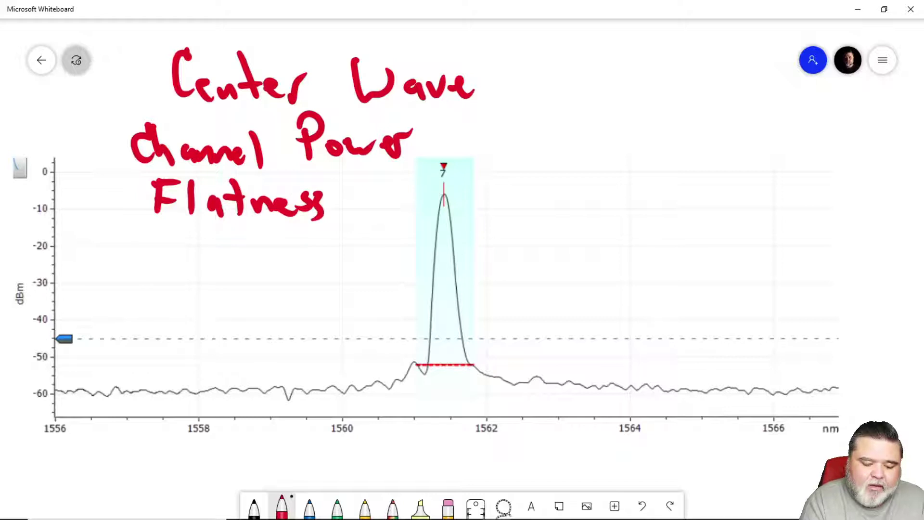
drag(167, 225, 163, 225)
mouse_move(199, 226)
mouse_down()
mouse_move(182, 250)
mouse_move(233, 226)
mouse_move(238, 259)
mouse_move(255, 262)
mouse_up()
drag(252, 230, 283, 265)
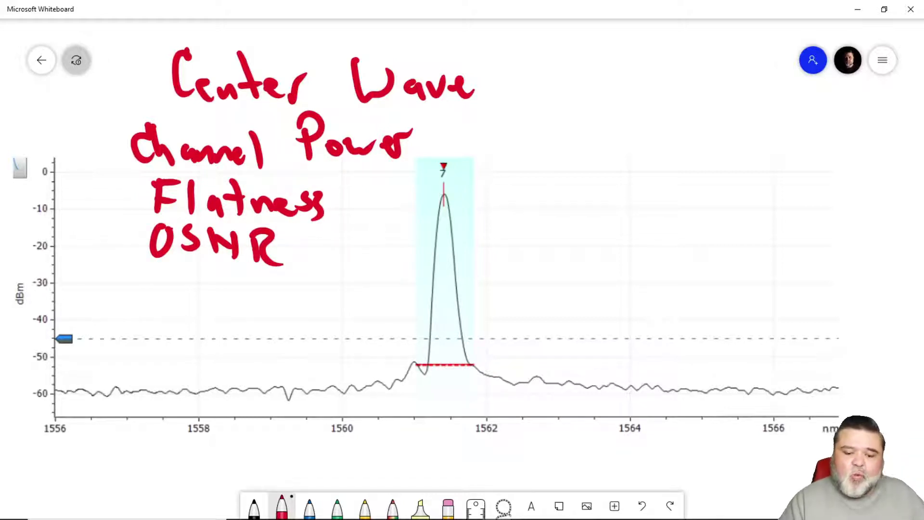
Step: In blue ink, mark the peak's top level and a -9 dBm reading, then undo them
click(309, 507)
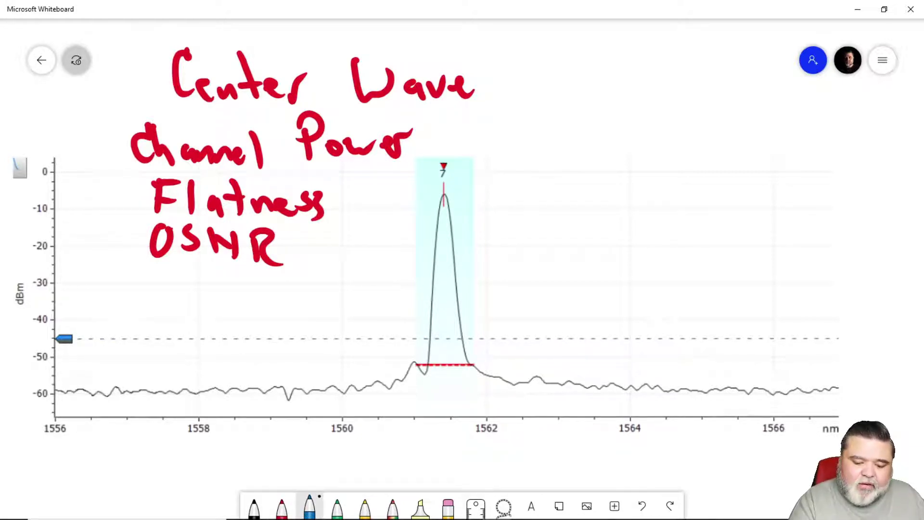
drag(443, 176, 442, 228)
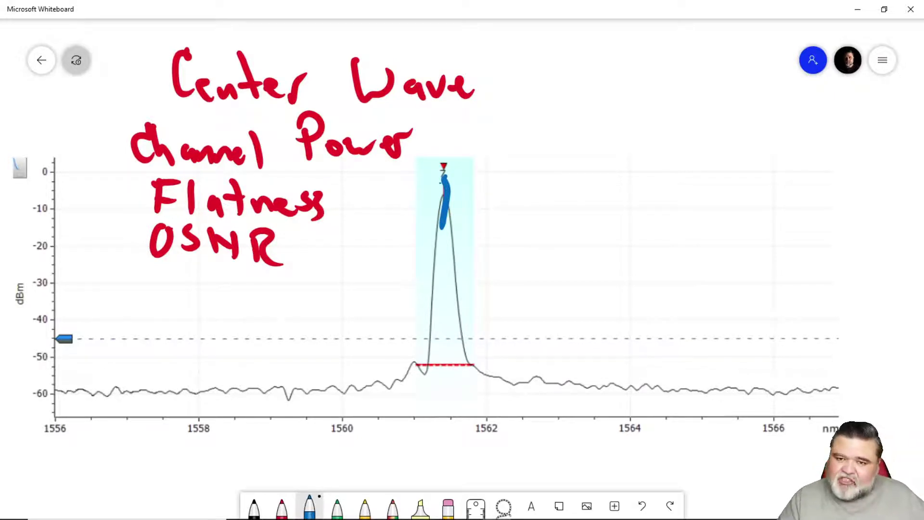
key(ctrl+z)
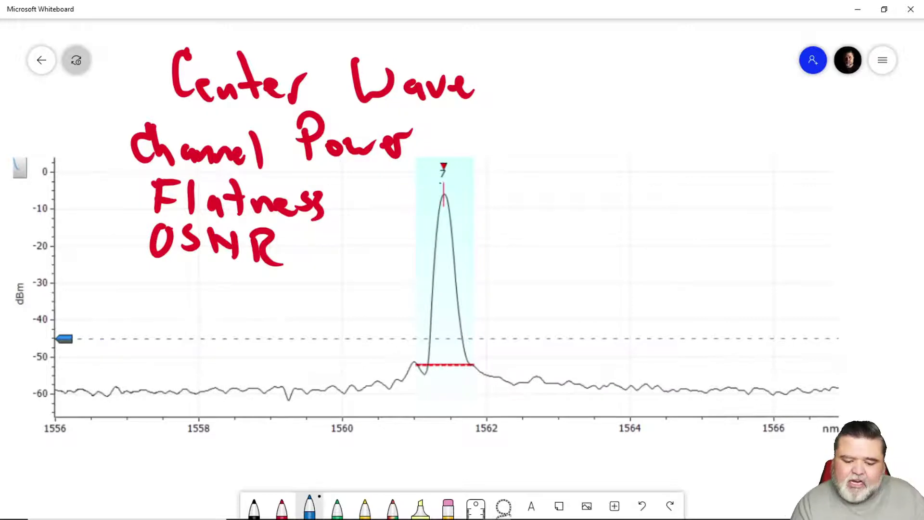
drag(384, 196, 487, 198)
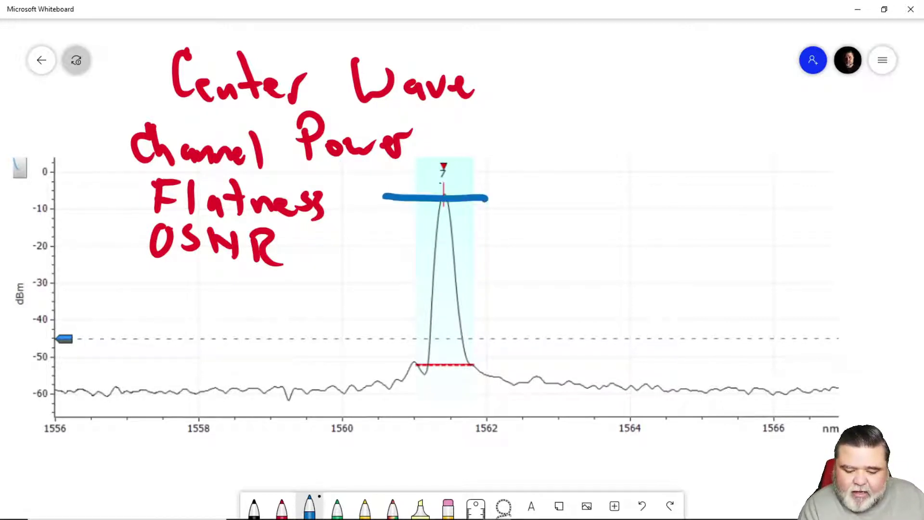
drag(99, 207, 27, 208)
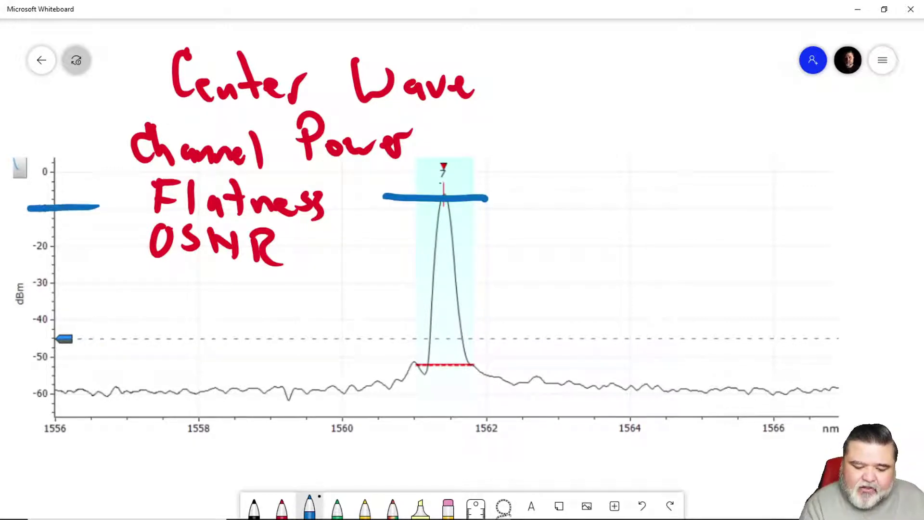
mouse_move(509, 297)
mouse_down()
mouse_move(551, 285)
mouse_move(577, 303)
mouse_move(621, 255)
mouse_up()
mouse_move(633, 260)
mouse_down()
mouse_move(636, 284)
mouse_move(655, 271)
mouse_move(672, 288)
mouse_up()
key(ctrl+z)
key(ctrl+z)
key(ctrl+z)
key(ctrl+z)
key(ctrl+z)
key(ctrl+z)
key(ctrl+z)
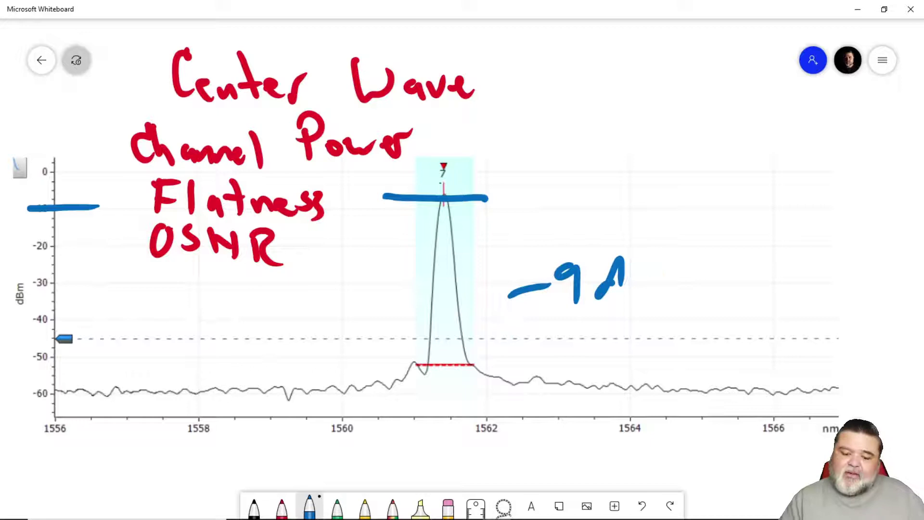
key(ctrl+z)
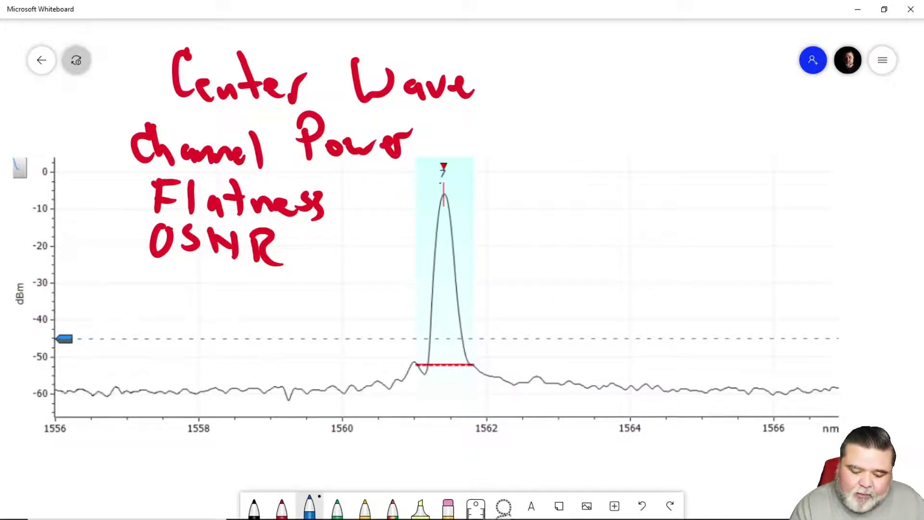
Step: Sketch uneven channel peaks and peak-to-baseline arrows in blue, then undo them all
mouse_move(475, 371)
mouse_down()
mouse_move(510, 195)
mouse_move(519, 341)
mouse_move(555, 382)
mouse_move(584, 340)
mouse_move(610, 196)
mouse_move(603, 372)
mouse_move(652, 356)
mouse_move(660, 281)
mouse_move(687, 247)
mouse_move(674, 345)
mouse_move(697, 397)
mouse_move(729, 363)
mouse_move(743, 170)
mouse_move(781, 146)
mouse_move(775, 392)
mouse_up()
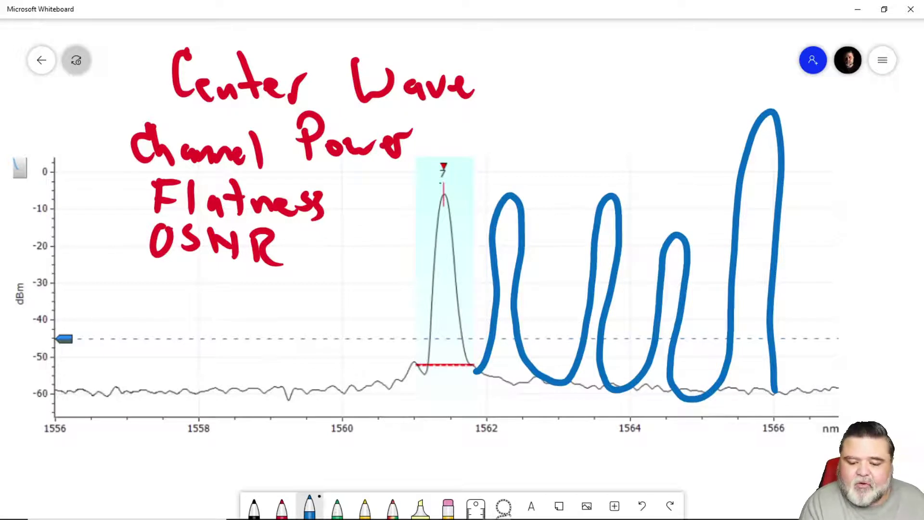
drag(366, 198, 833, 182)
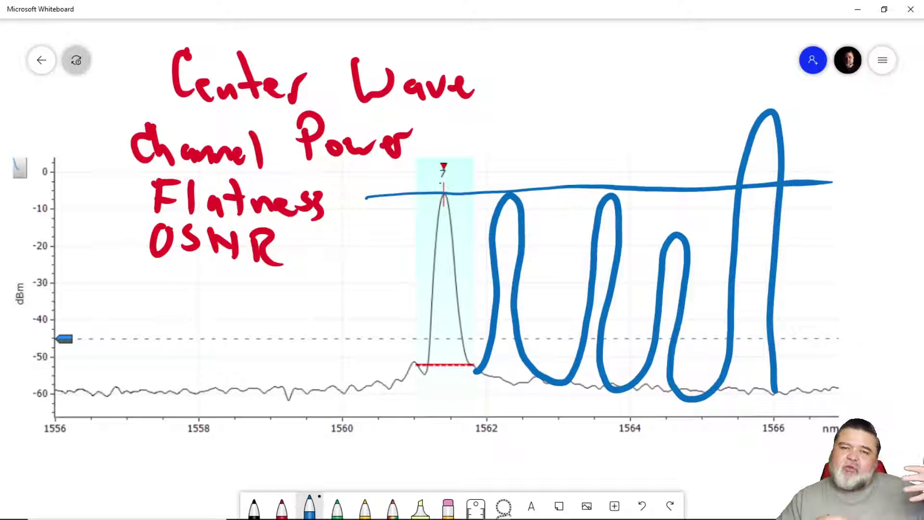
key(ctrl+z)
key(ctrl+z)
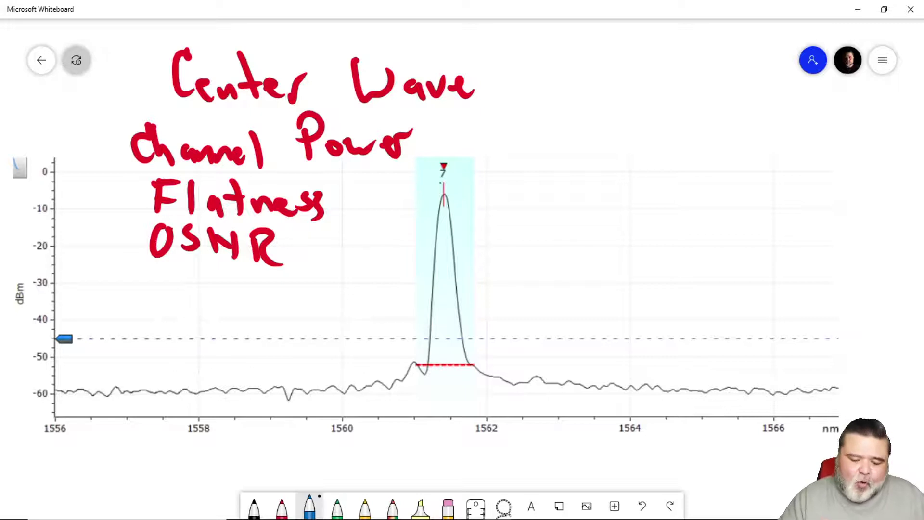
mouse_move(529, 316)
mouse_down()
mouse_move(481, 350)
mouse_move(500, 366)
mouse_up()
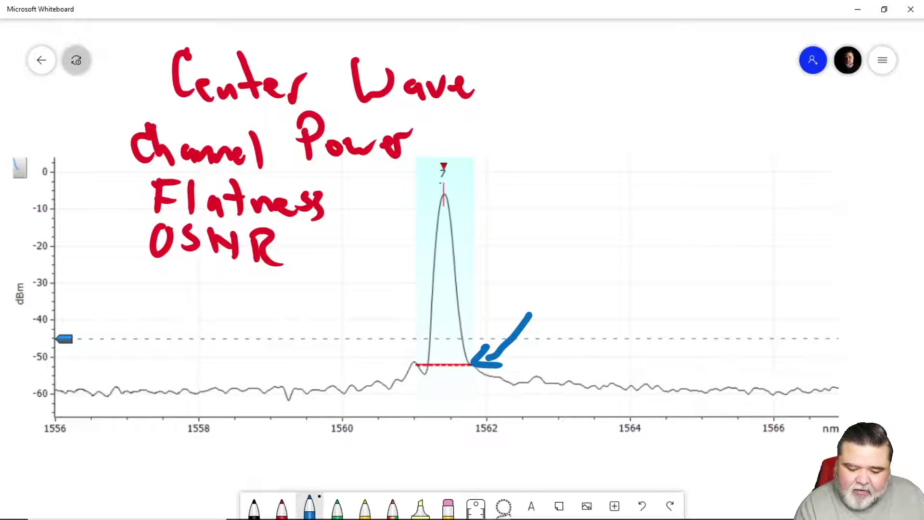
mouse_move(432, 196)
mouse_down()
mouse_move(469, 193)
mouse_move(447, 249)
mouse_move(449, 367)
mouse_move(459, 337)
mouse_up()
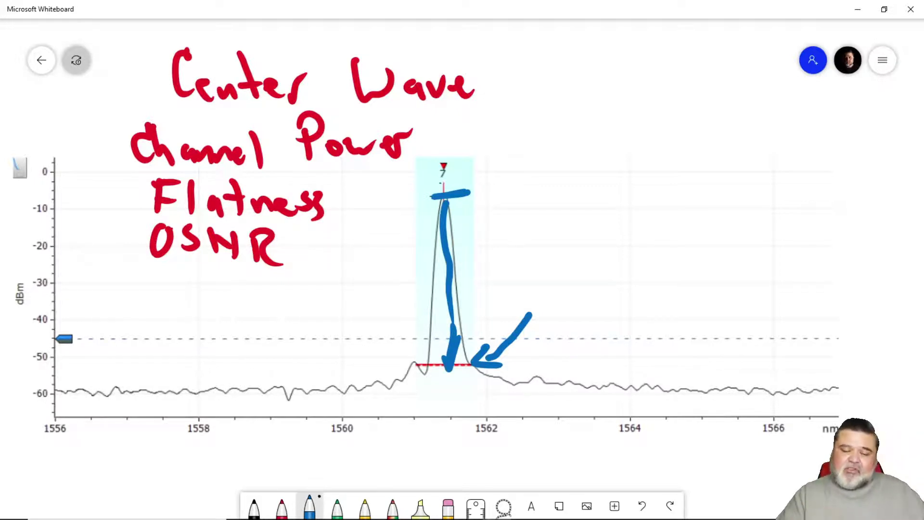
key(ctrl+z)
key(ctrl+z)
key(ctrl+z)
key(ctrl+z)
key(ctrl+z)
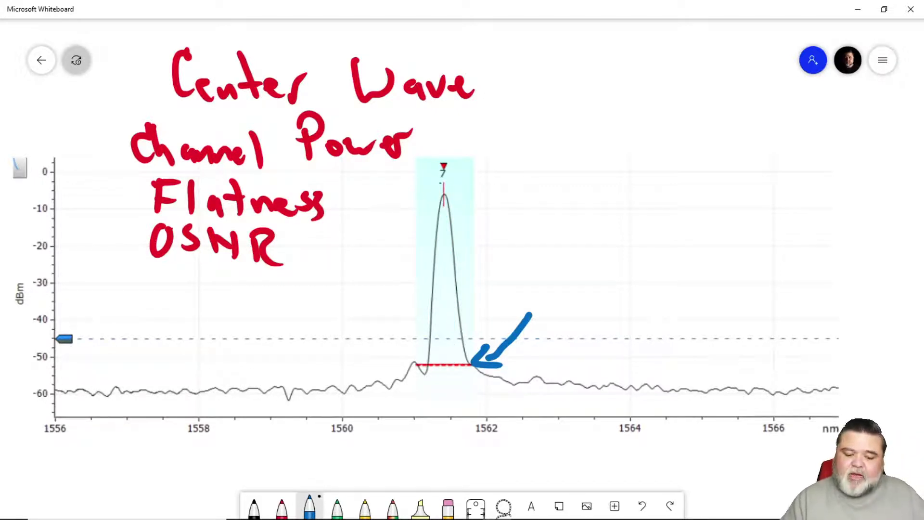
key(ctrl+z)
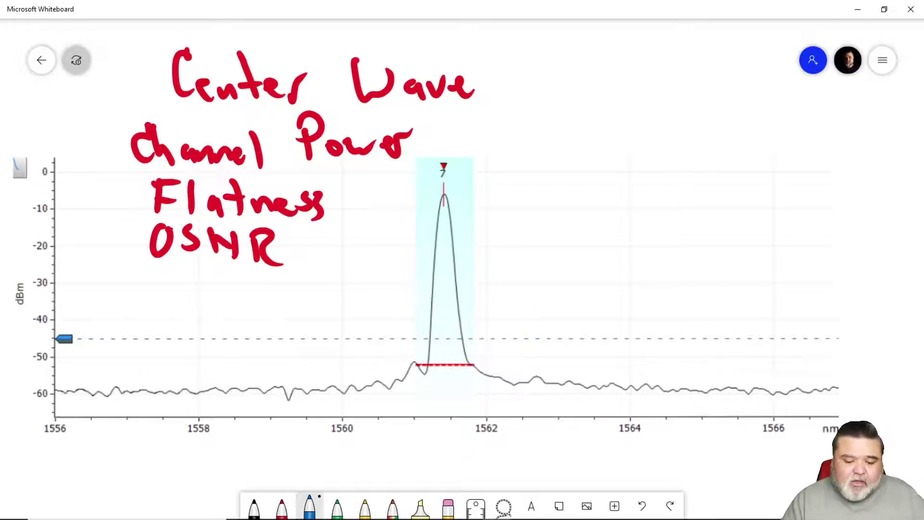
Step: Draw a blue circle around the receiver-end OSNR arrow and label on the EDFA link diagram
scroll(274, 356, down, 5)
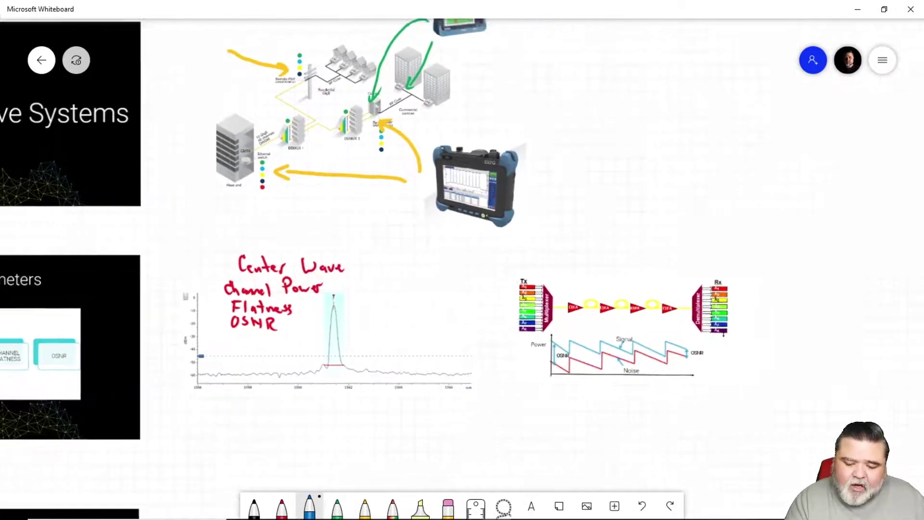
scroll(462, 260, right, 5)
scroll(380, 309, up, 5)
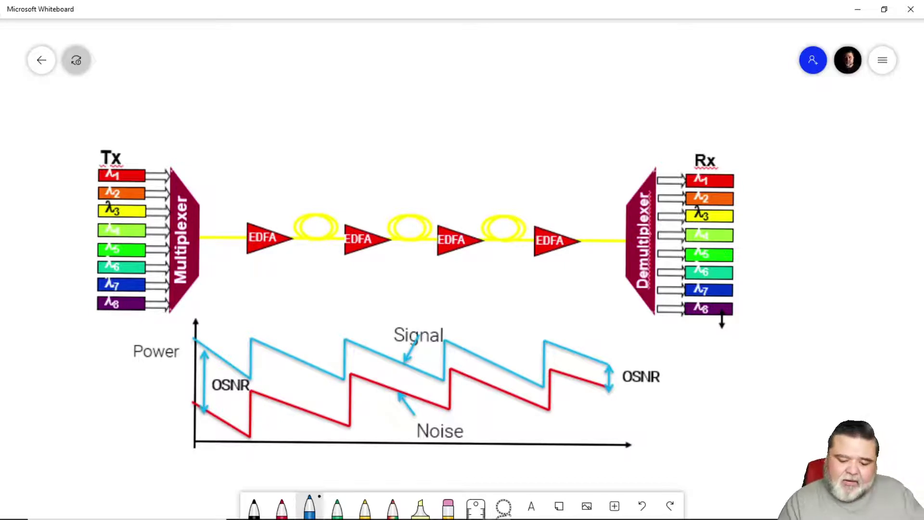
mouse_move(621, 341)
mouse_down()
mouse_move(583, 353)
mouse_move(607, 339)
mouse_up()
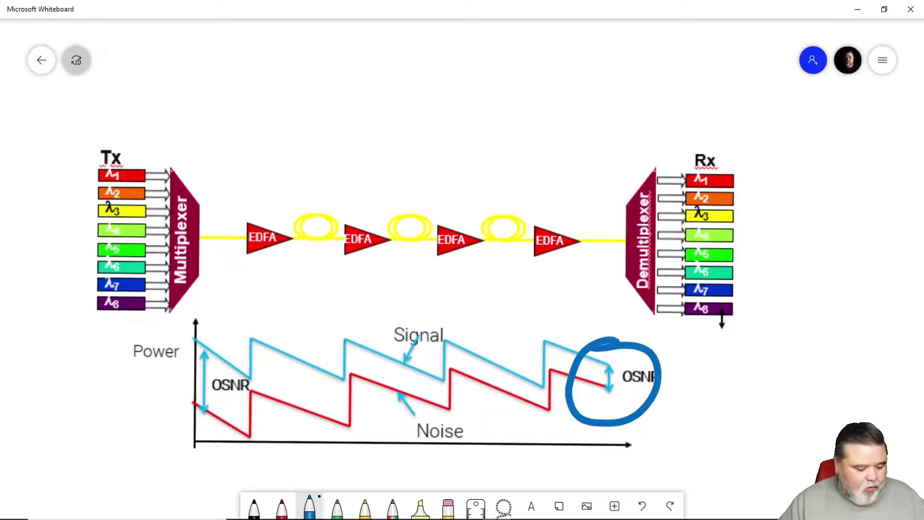
scroll(462, 260, down, 3)
Step: Scroll off the Quick Setup slide and bring up VNC Viewer showing the FTBx-5235-EI module
scroll(463, 260, left, 10)
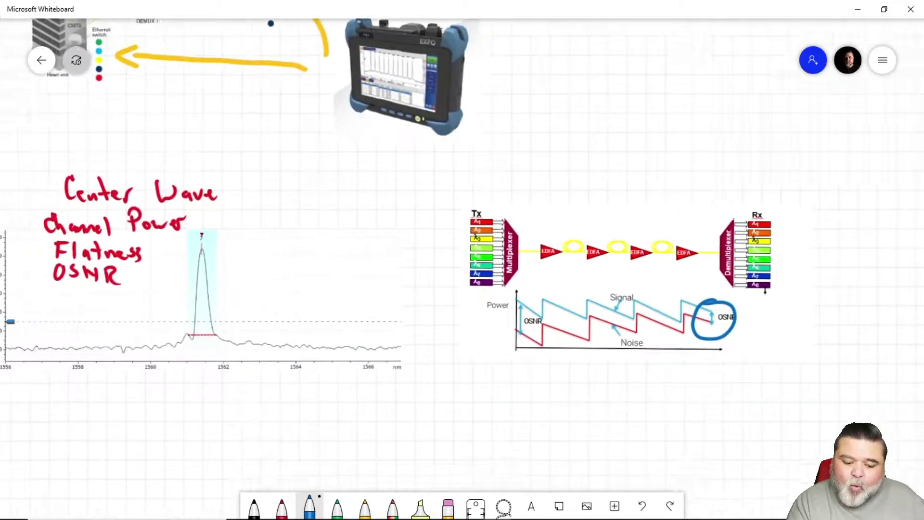
scroll(462, 260, up, 2)
scroll(462, 260, down, 5)
scroll(463, 260, left, 8)
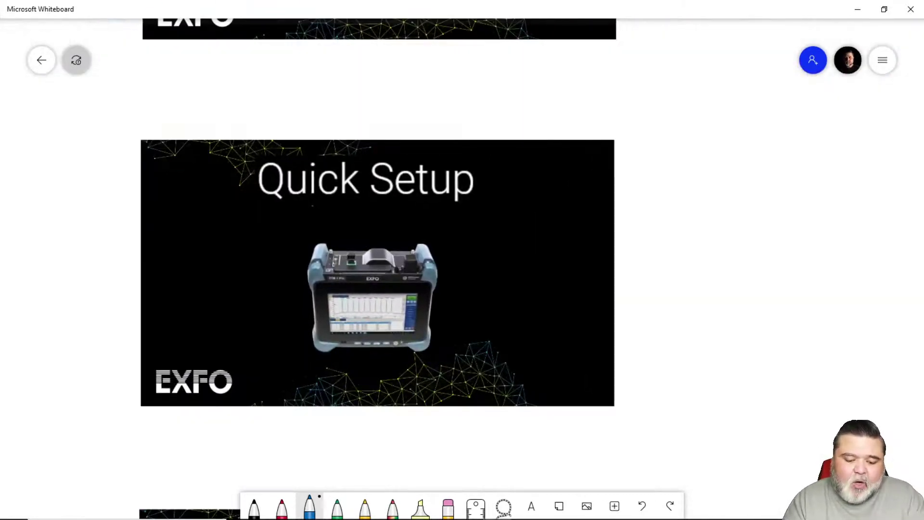
scroll(234, 239, up, 5)
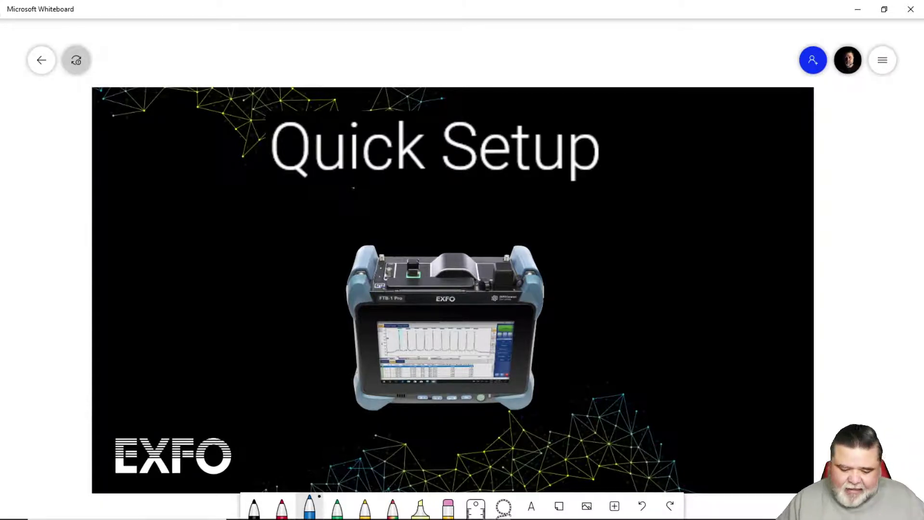
mouse_move(482, 516)
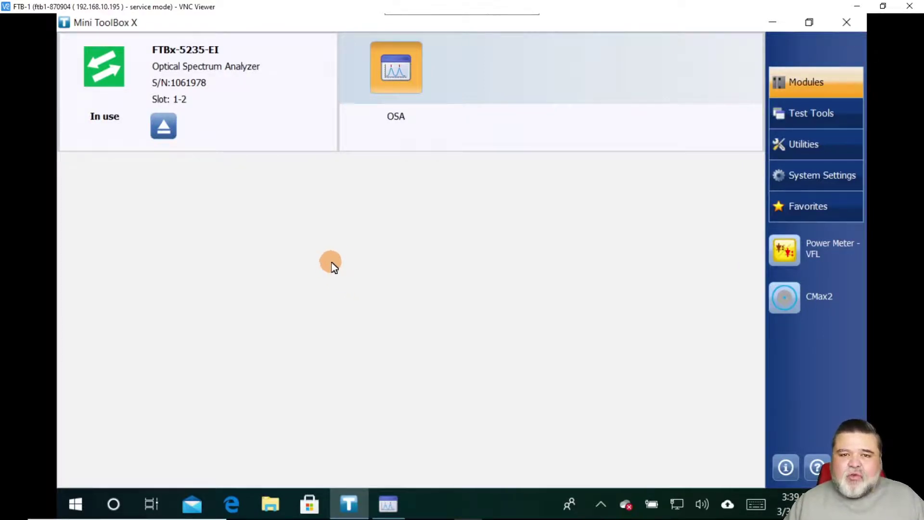
Step: Switch to the running EXFO Optical Spectrum Analyzer for the FTBx-5235-EI module
click(390, 503)
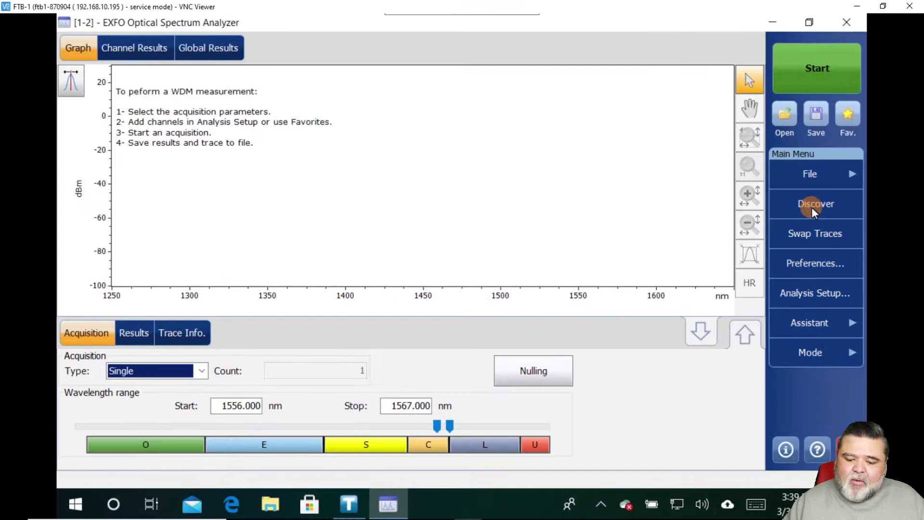
Step: Discover channels over 1556–1567 nm, keep Single acquisition, and list channel C_001 at 1561.407 nm
click(814, 213)
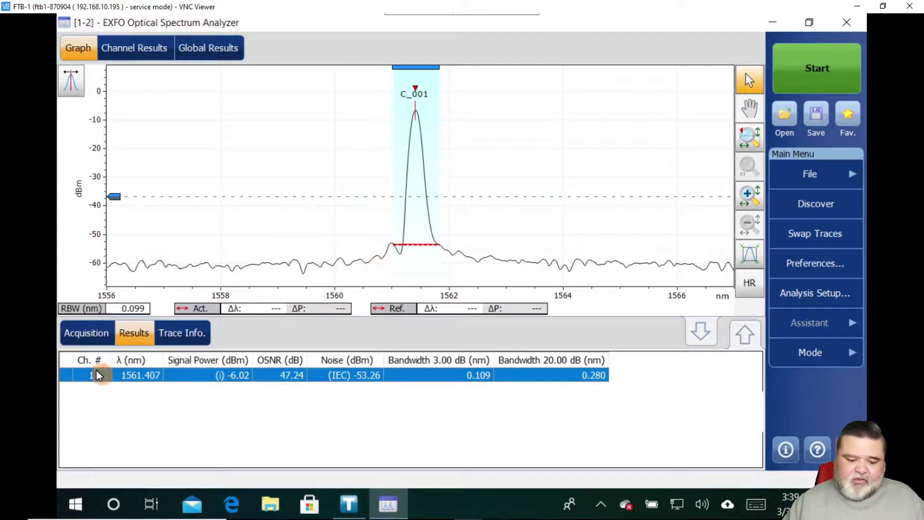
click(78, 332)
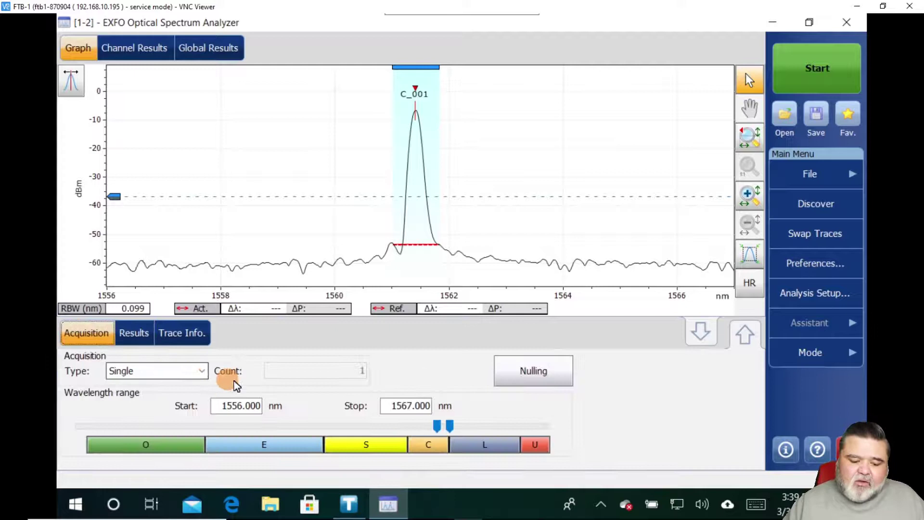
click(202, 372)
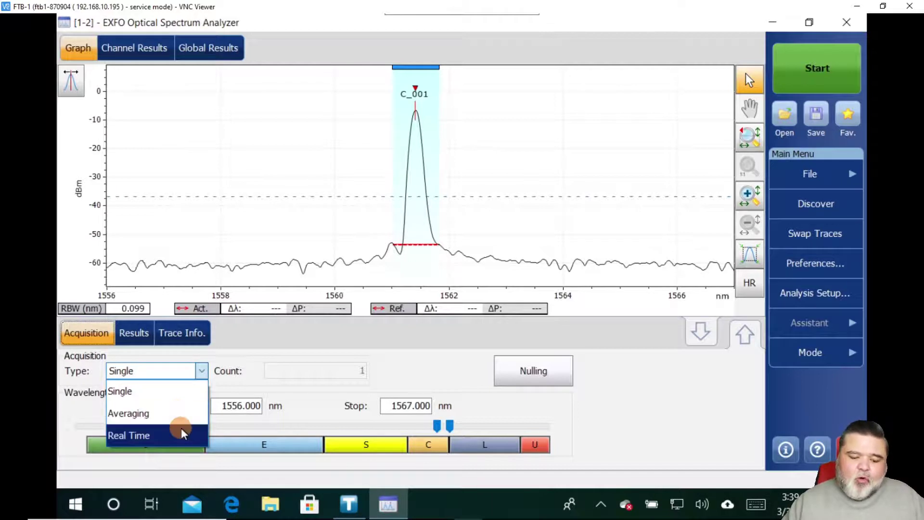
click(263, 372)
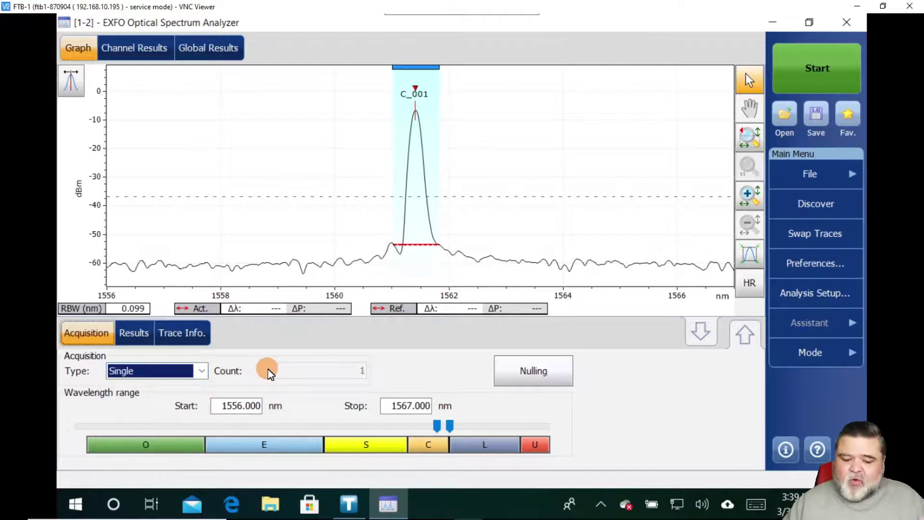
click(135, 333)
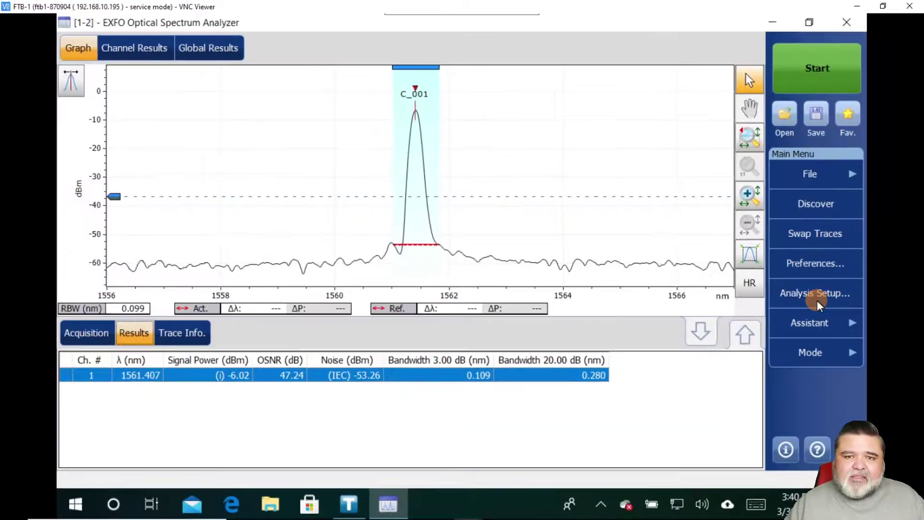
Step: Apply the ITU 100 GHz.osawdmsetup favorite analysis setup and confirm the reanalysis
click(808, 294)
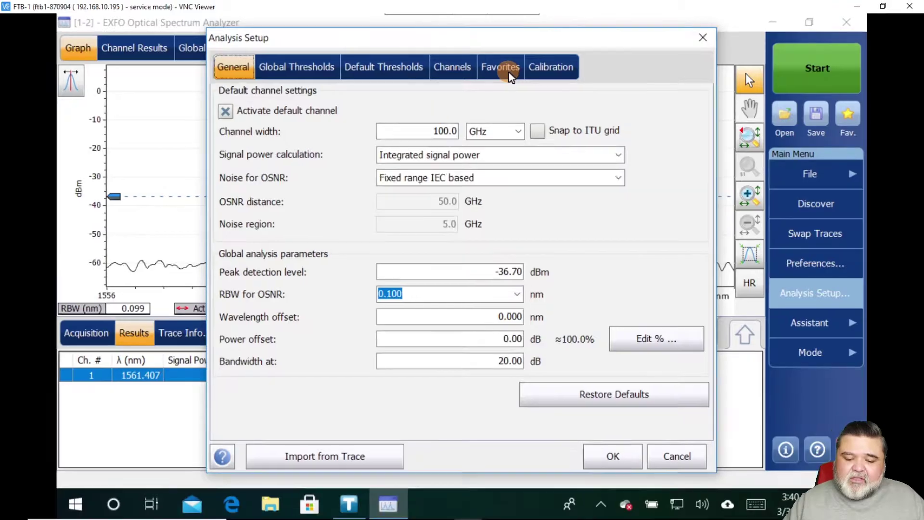
click(508, 71)
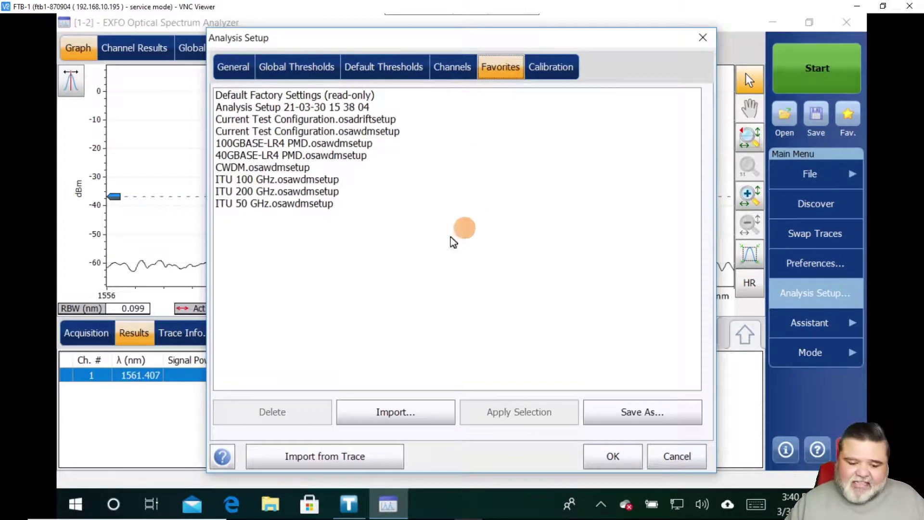
click(300, 180)
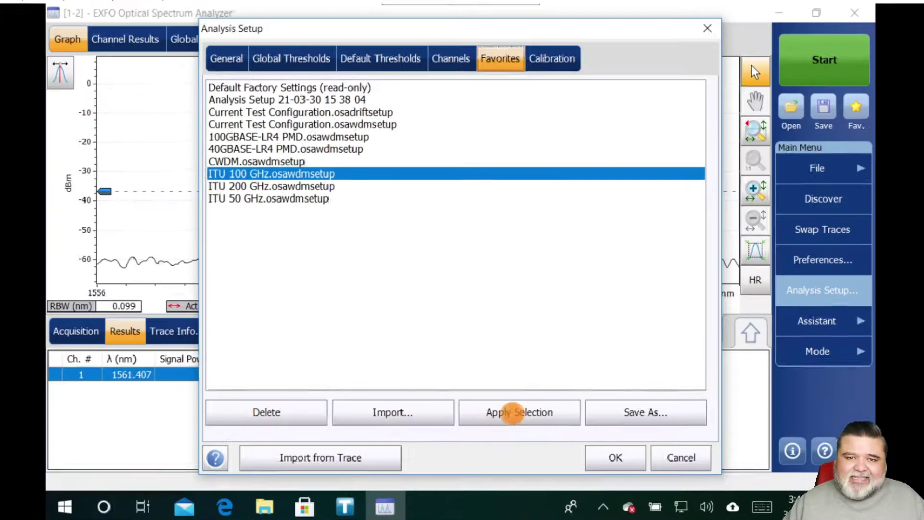
click(508, 412)
click(515, 281)
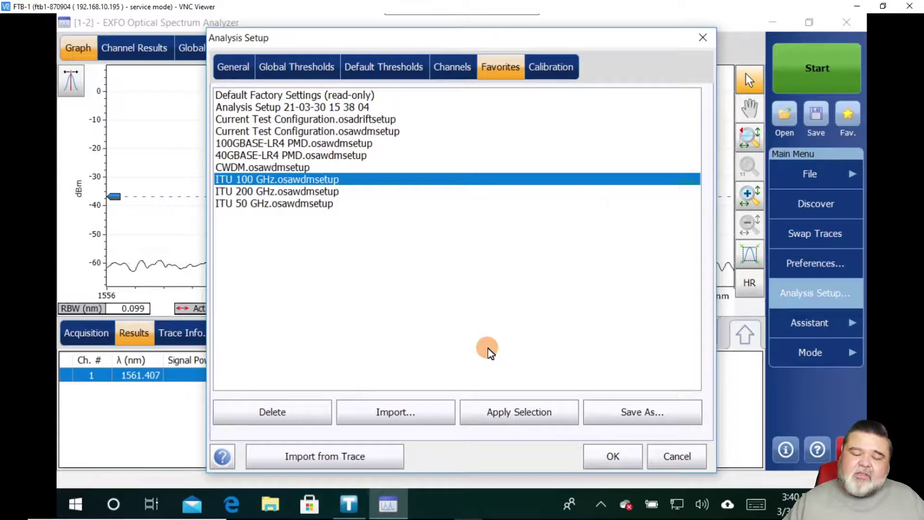
click(615, 455)
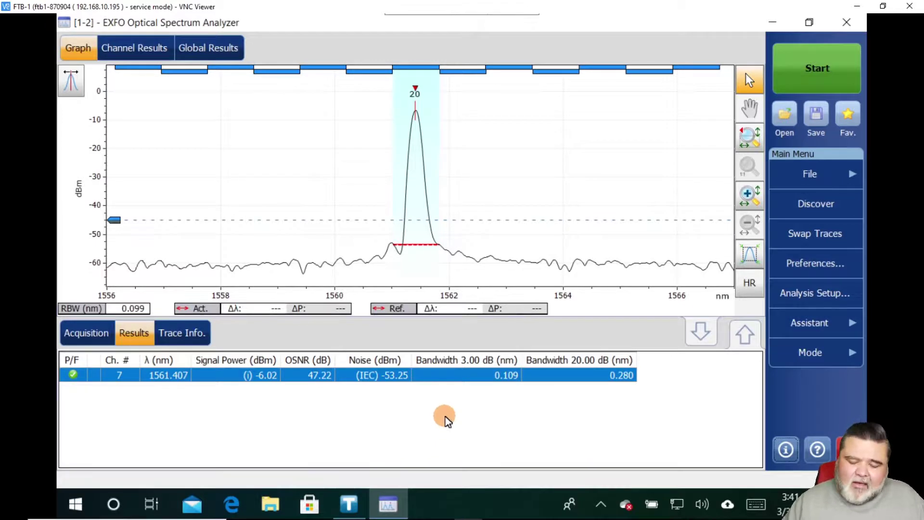
Step: Show the acquisition settings: Single type over 1255–1620 nm
click(80, 333)
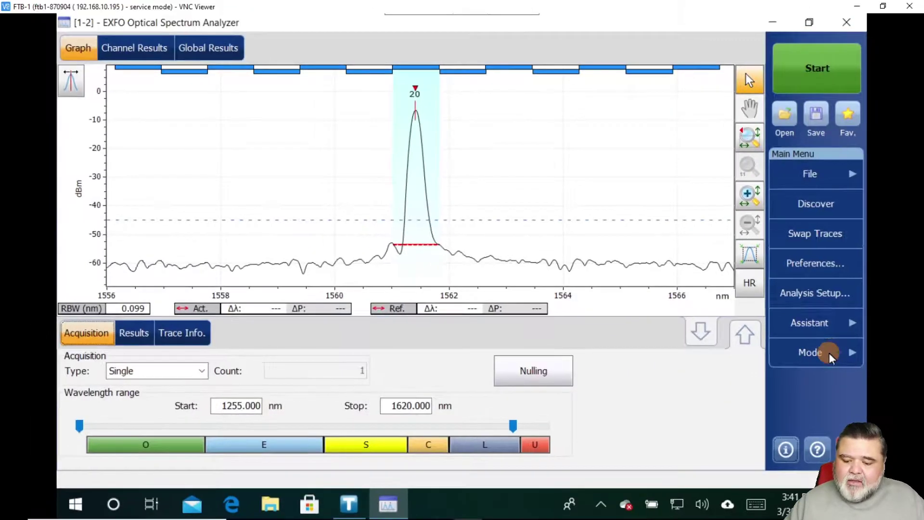
Step: Switch the measurement mode to Drift, declining to save the current WDM trace
click(828, 351)
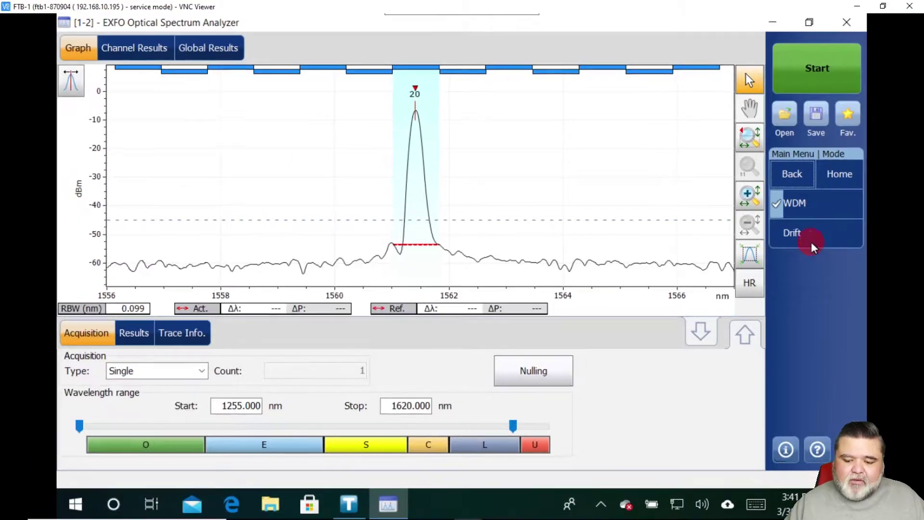
click(810, 243)
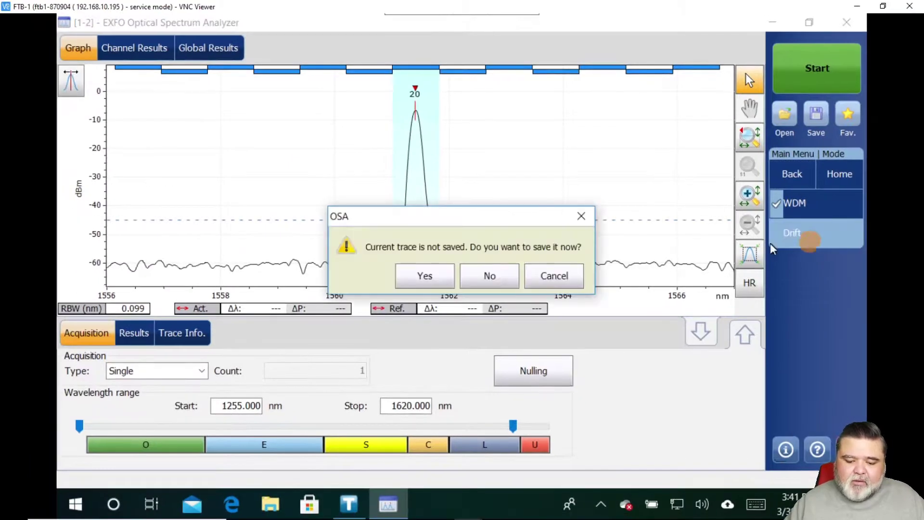
click(479, 284)
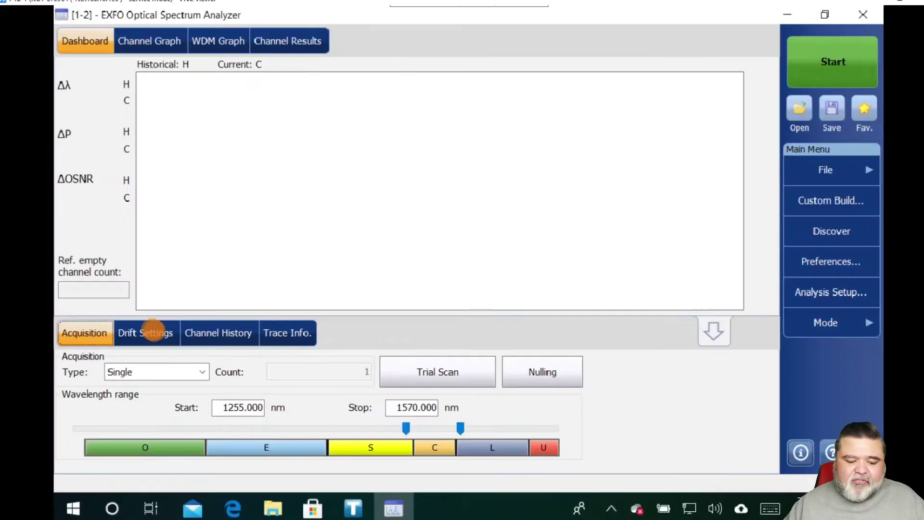
Step: Start a drift test with 1 s delay, 10 s sampling and 1 min duration
click(155, 332)
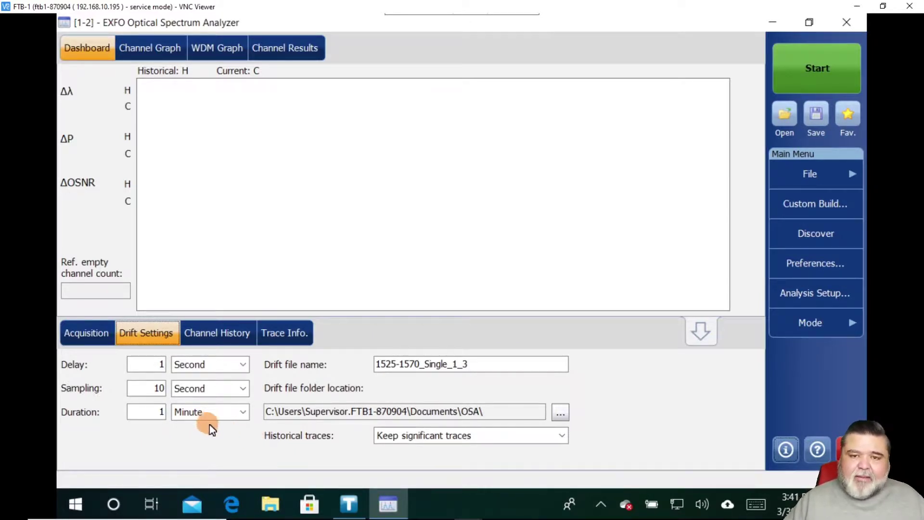
click(824, 70)
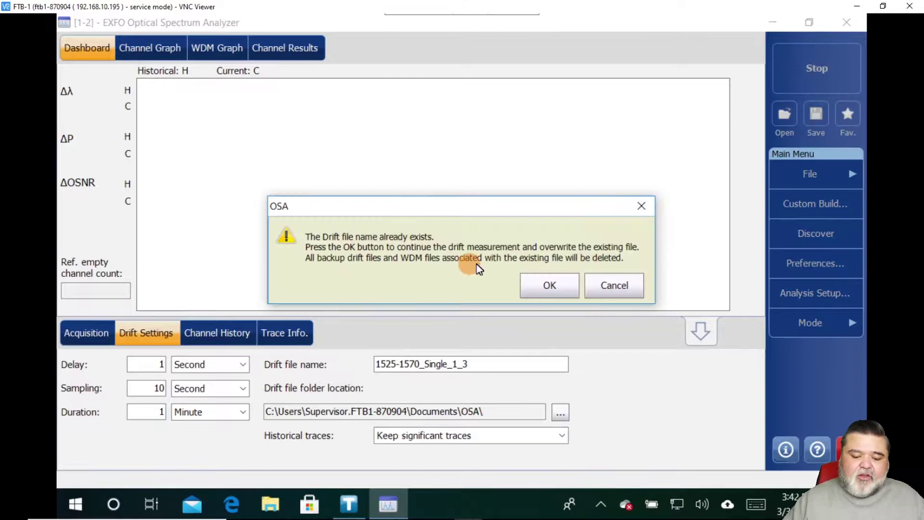
Step: Overwrite drift file 1525-1570_Single_1_3, then stop the C_001 drift test after about 11 s
click(543, 288)
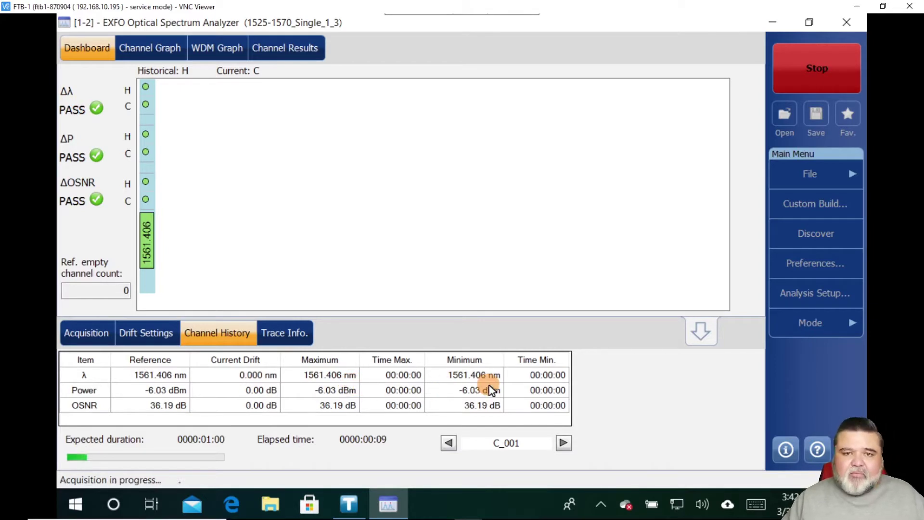
click(787, 82)
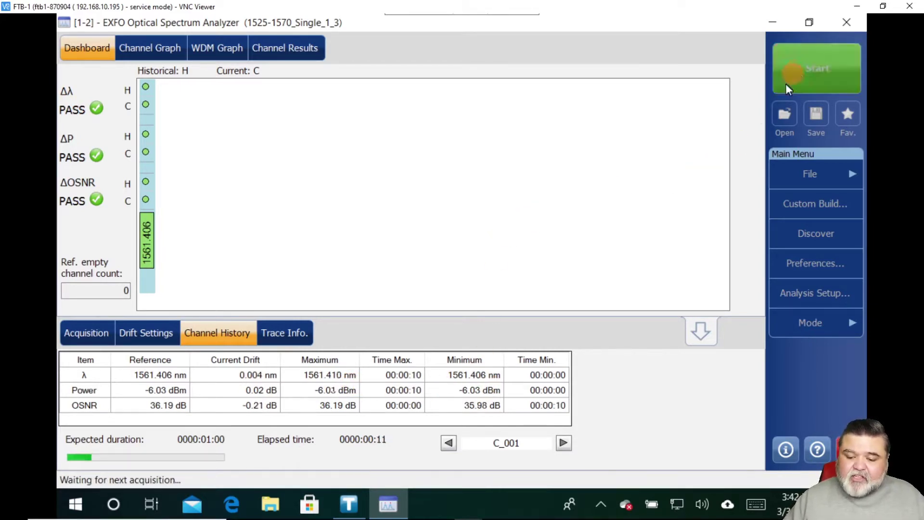